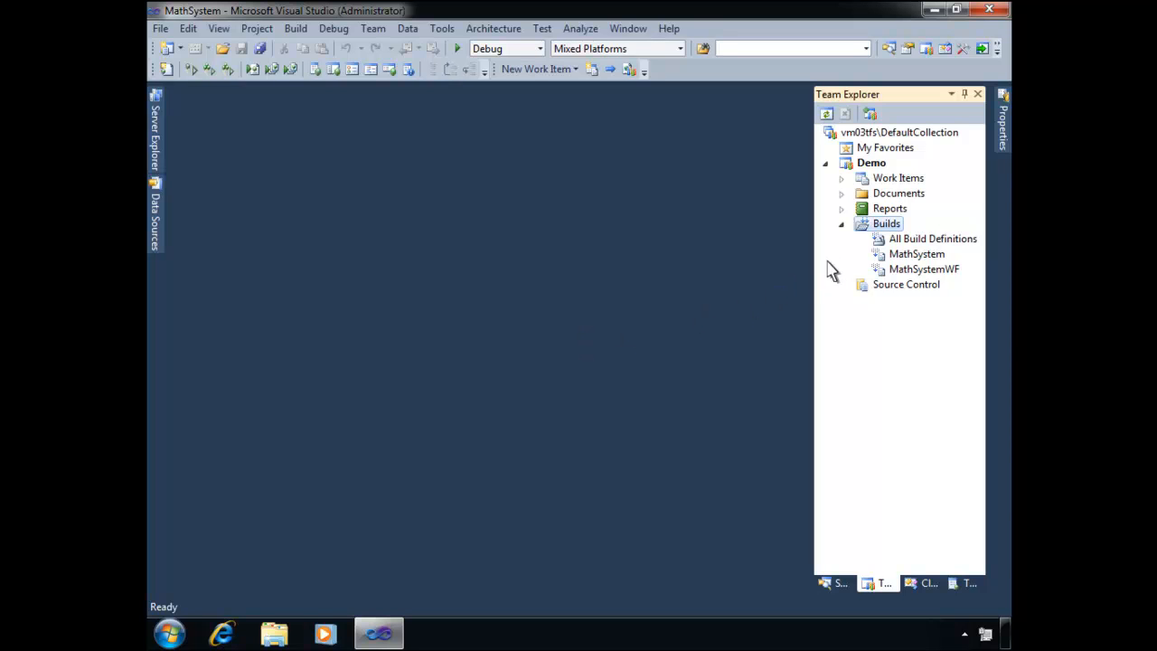
# - Create a build definition named MathSystem-BuildDeployTest, describing the virtual environment's baseline setup, the MathSystem build, its deployment and testing
pyautogui.rightClick(879, 231)
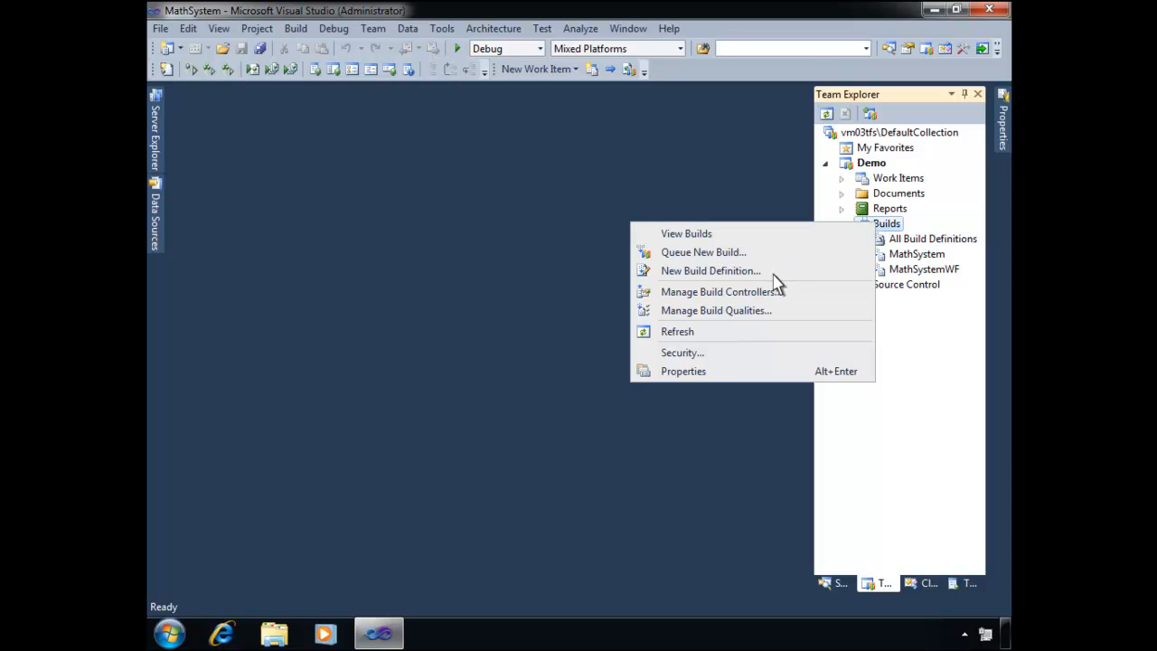
pyautogui.click(710, 270)
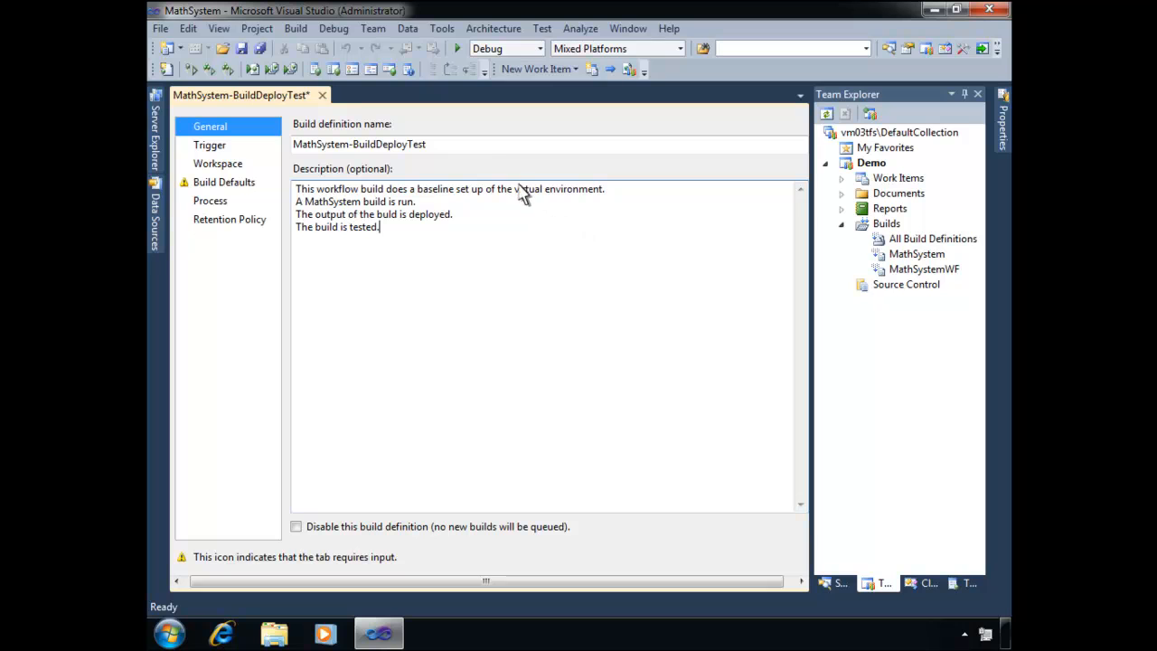
pyautogui.click(483, 147)
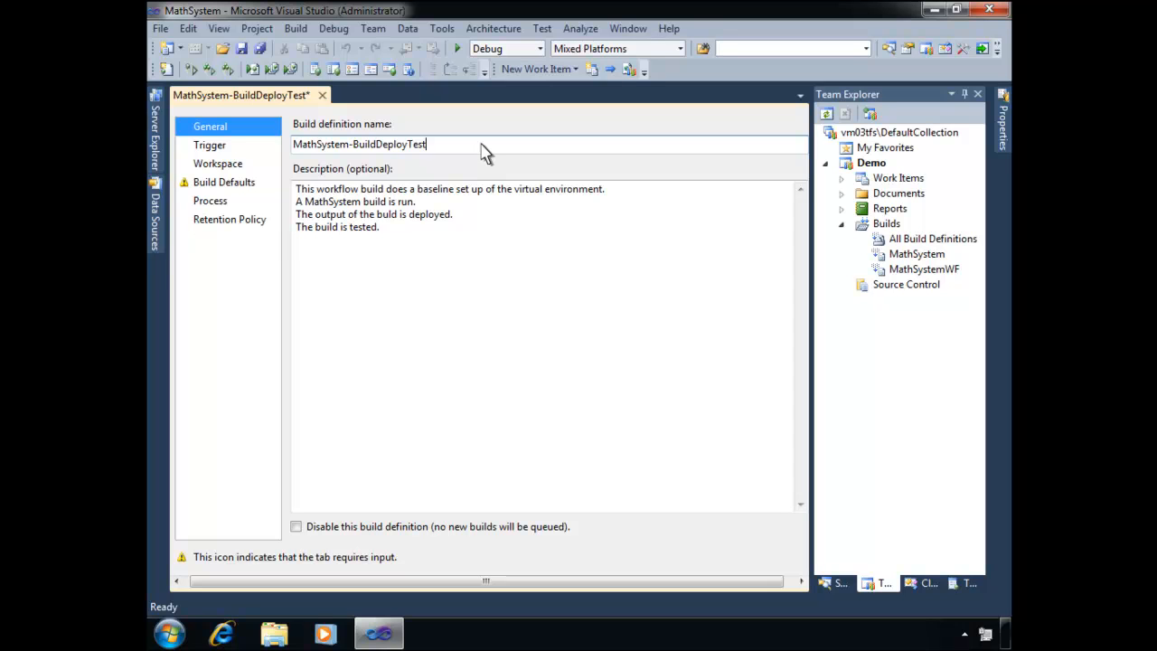
# - Keep the Manual check-in trigger and turn off copying build output files to a drop folder
pyautogui.click(210, 145)
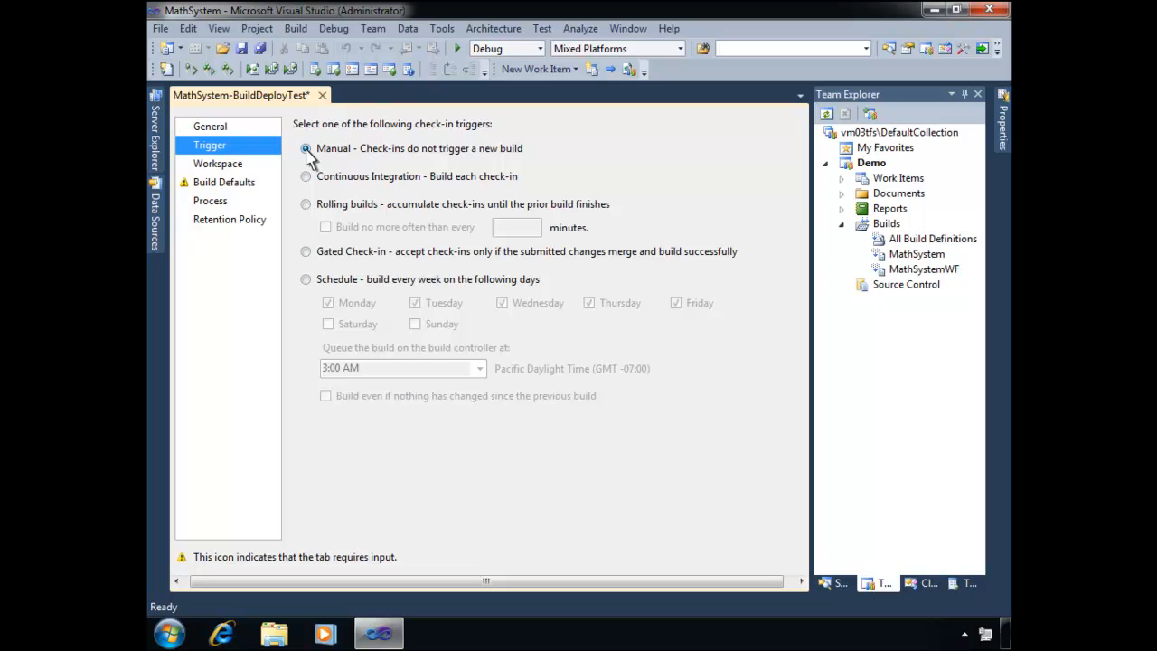
pyautogui.click(242, 186)
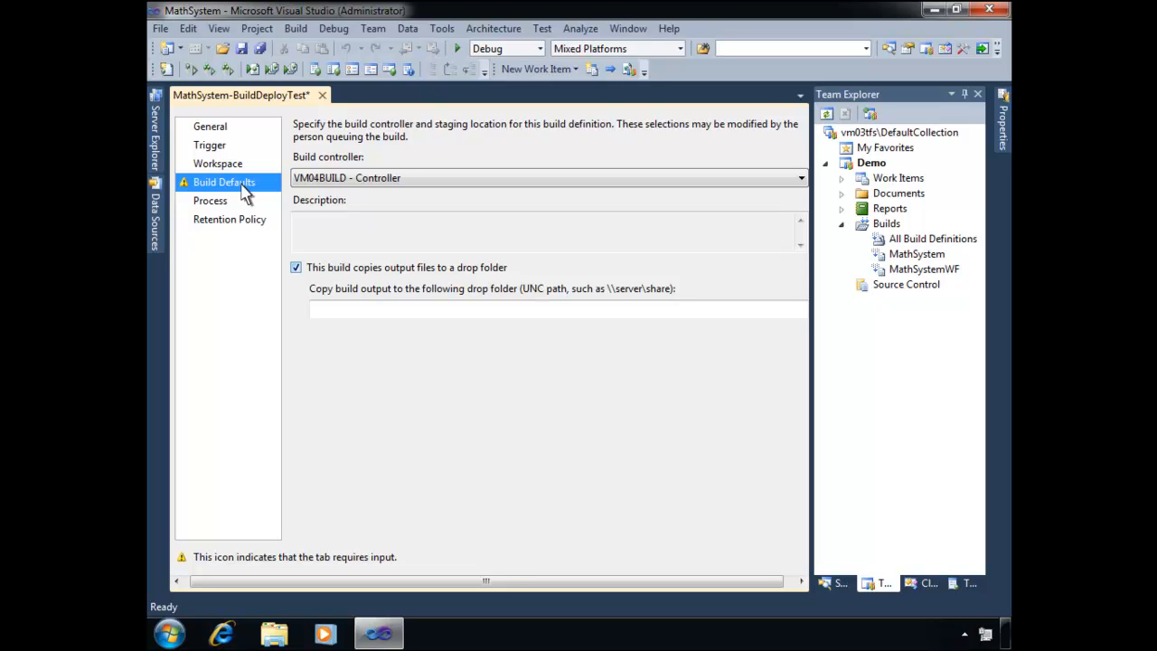
pyautogui.click(296, 268)
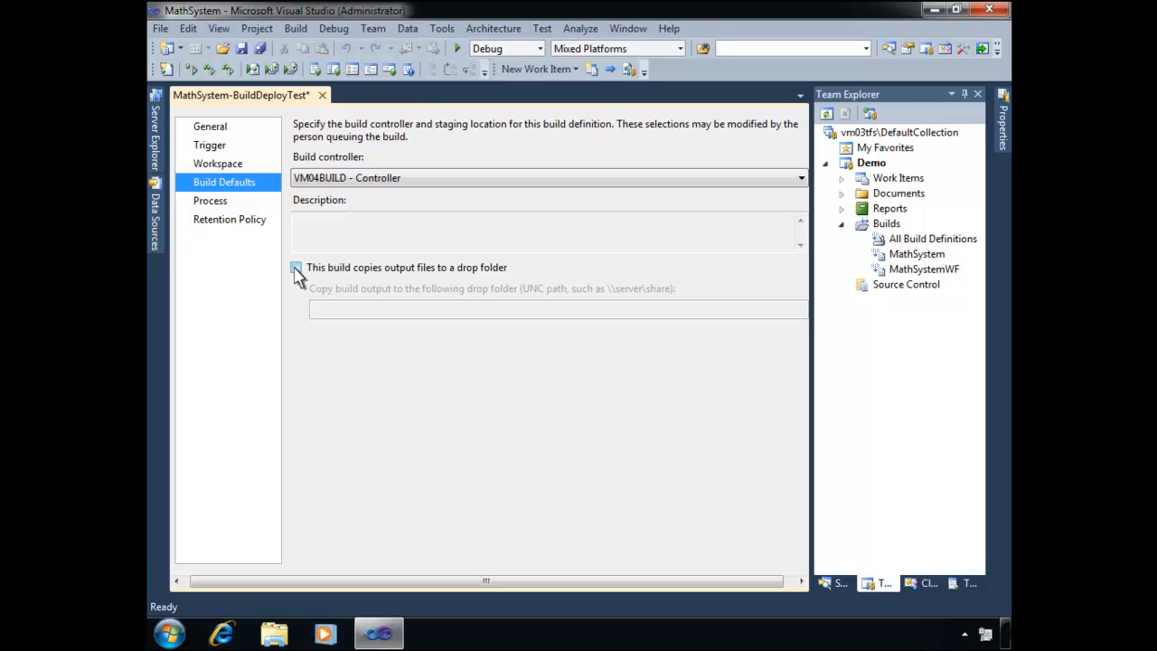
# - Set the build process file of the definition to LabDefaultTemplate.xaml
pyautogui.click(214, 206)
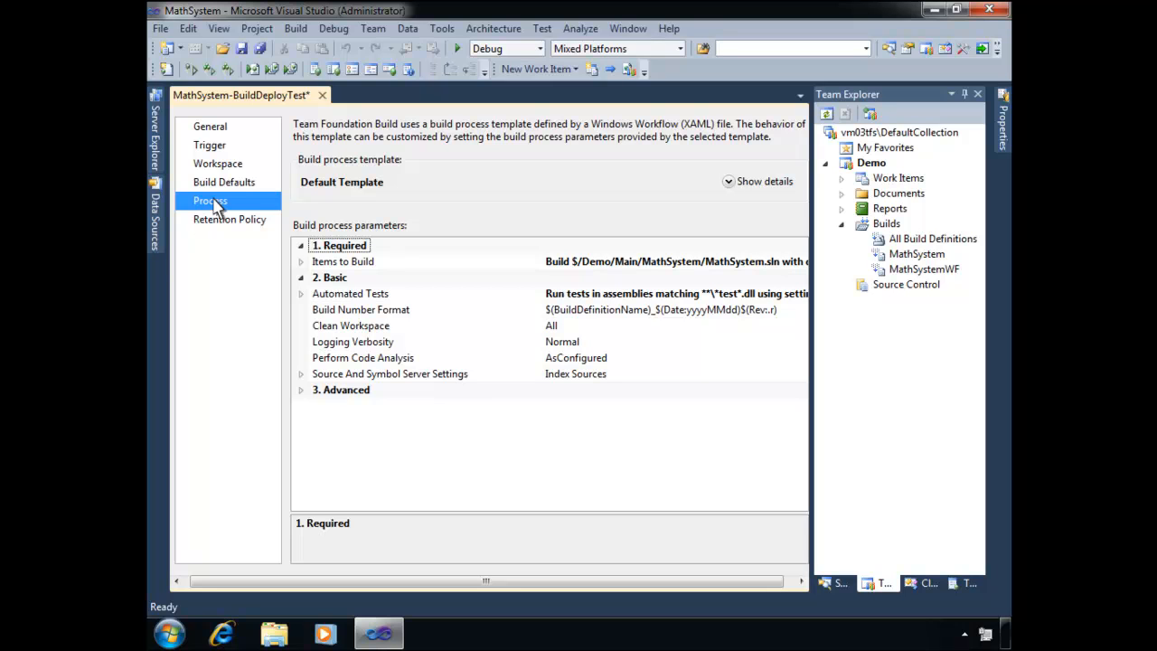
pyautogui.click(731, 192)
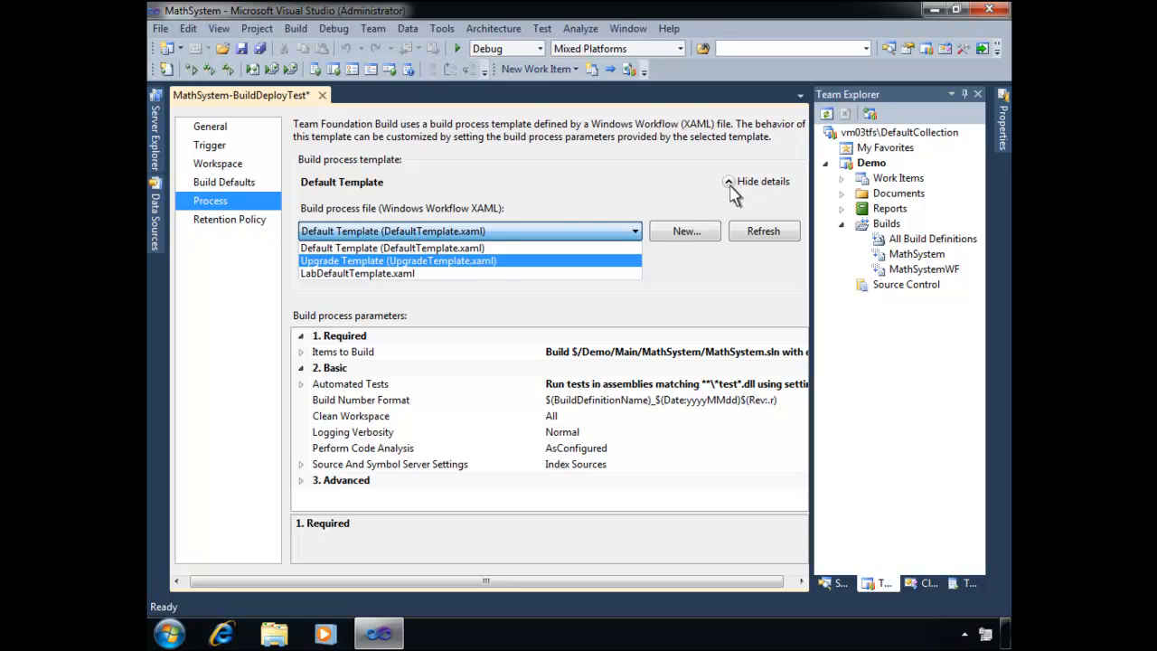
pyautogui.click(407, 275)
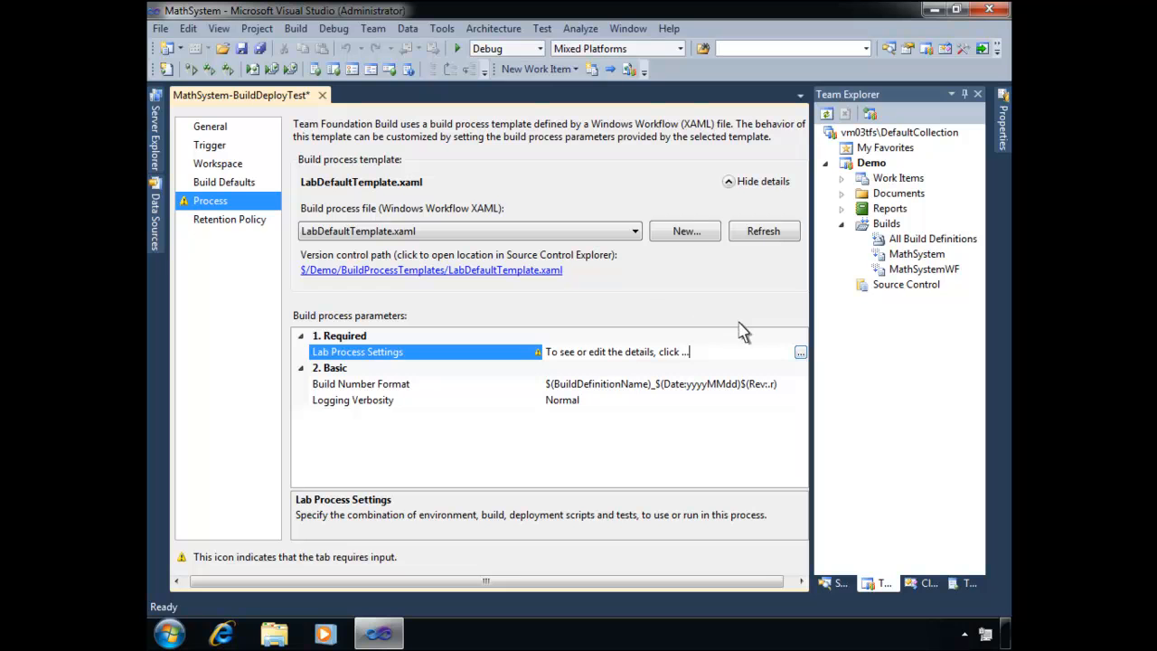
# - Open the Lab Process Settings for editing and choose Simple2003 as the virtual environment for deployment
pyautogui.click(801, 353)
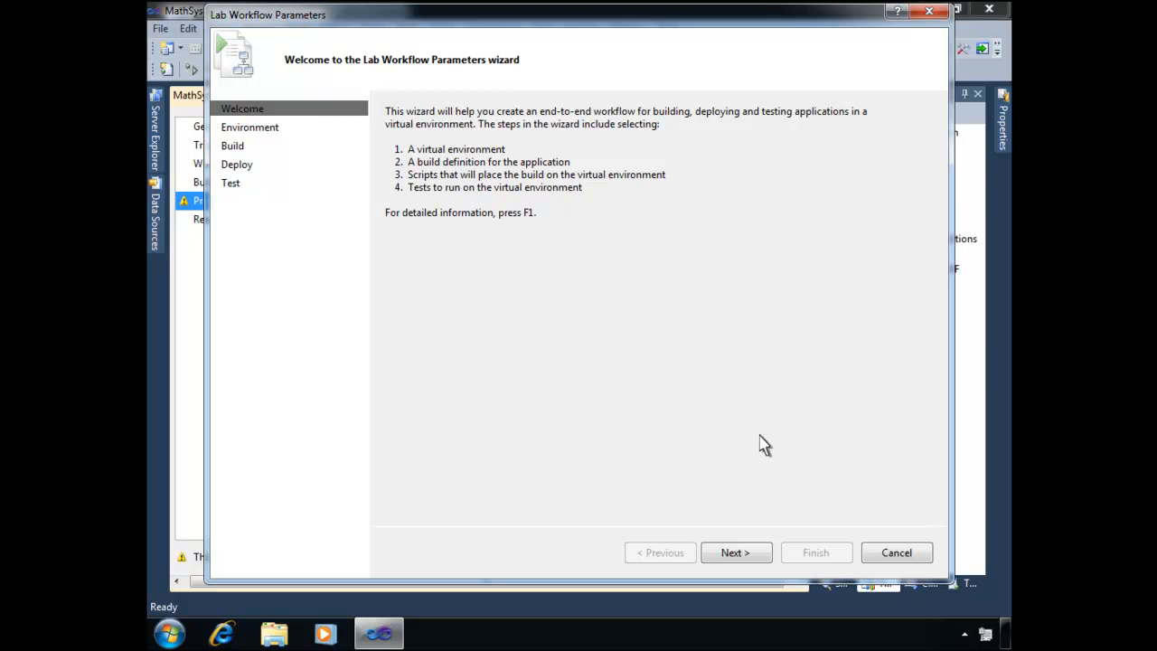
pyautogui.click(738, 554)
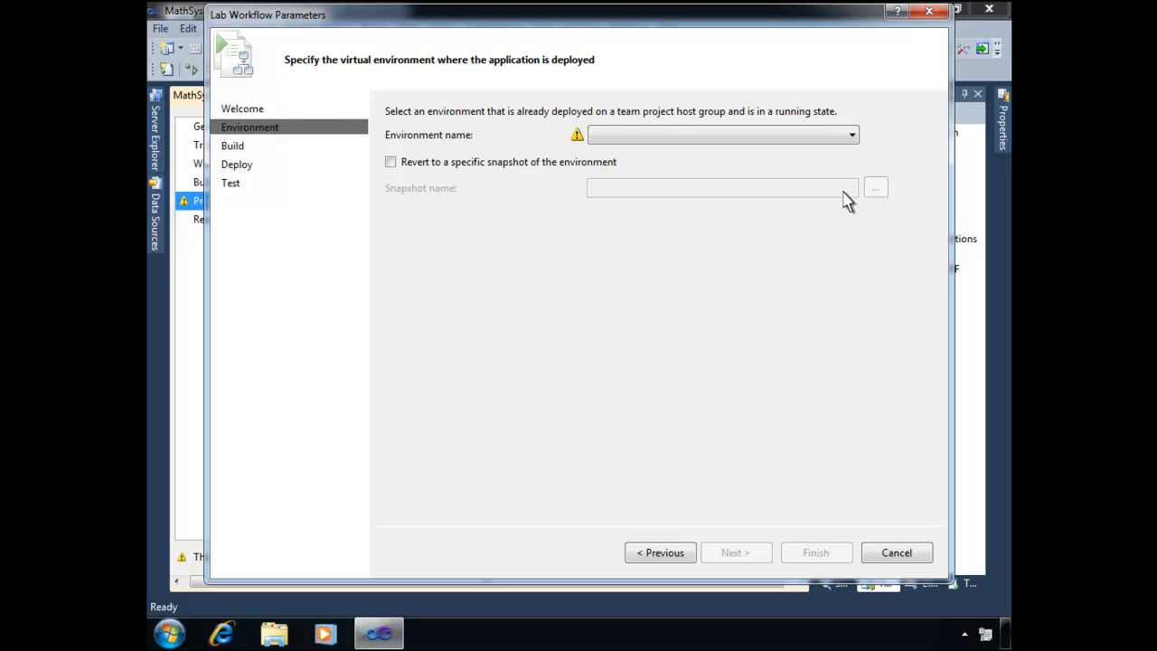
pyautogui.click(851, 138)
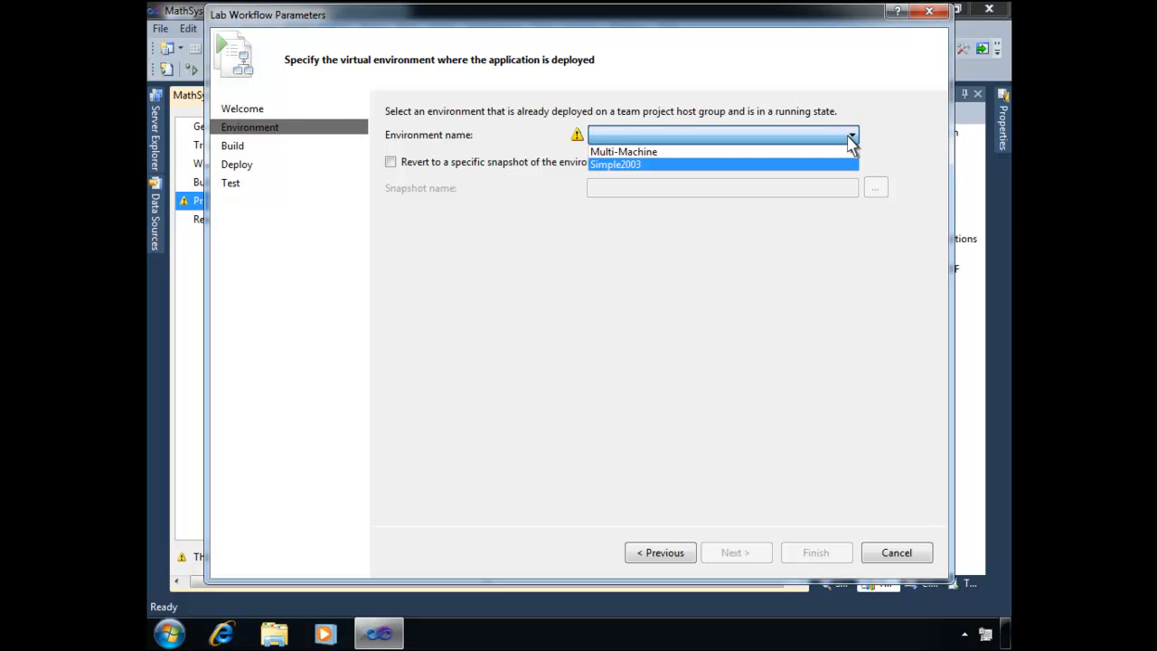
pyautogui.click(657, 166)
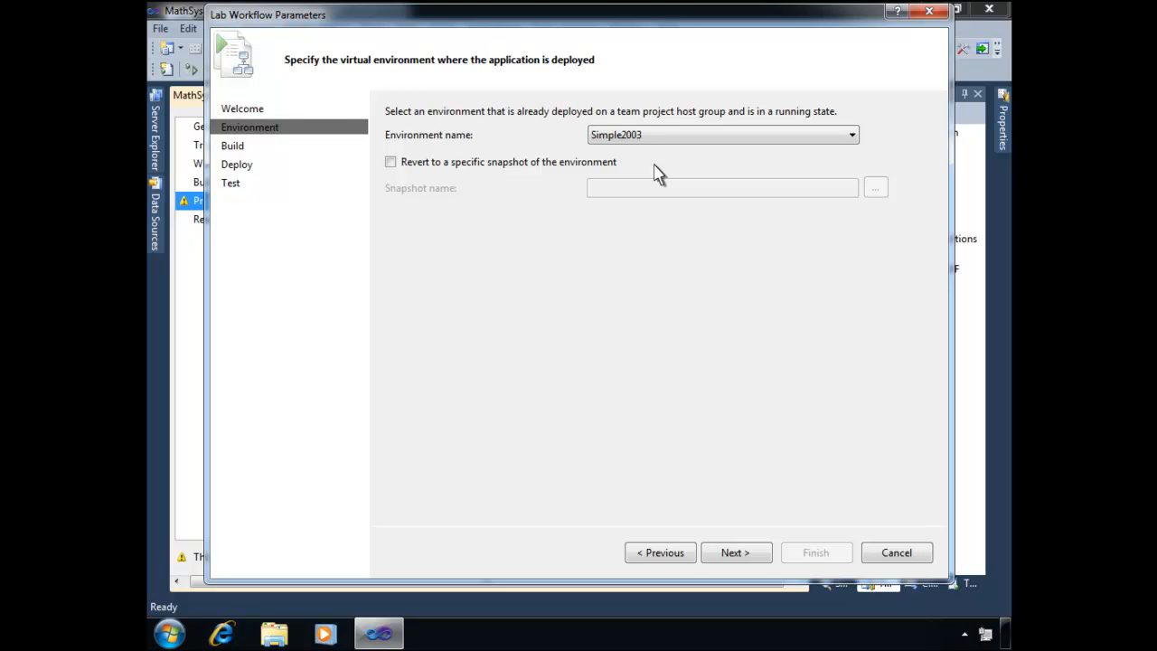
# - Revert the environment to the "Simple2003--Ready for Install." snapshot and queue a new Team Foundation build from the MathSystem definition
pyautogui.click(524, 163)
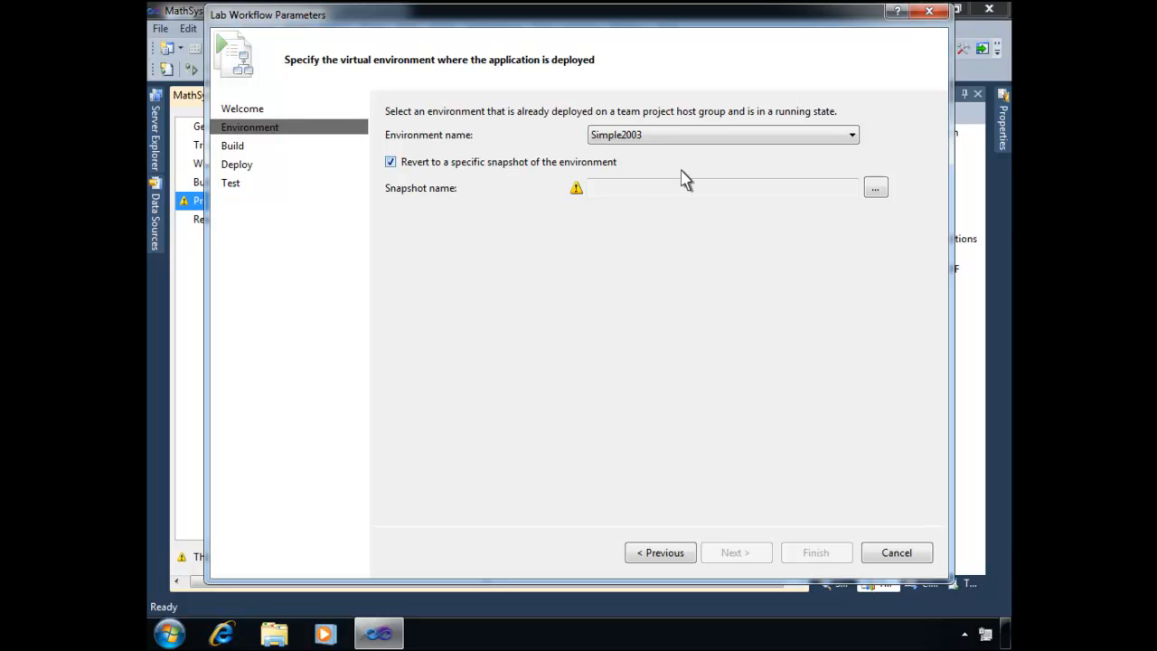
pyautogui.click(875, 189)
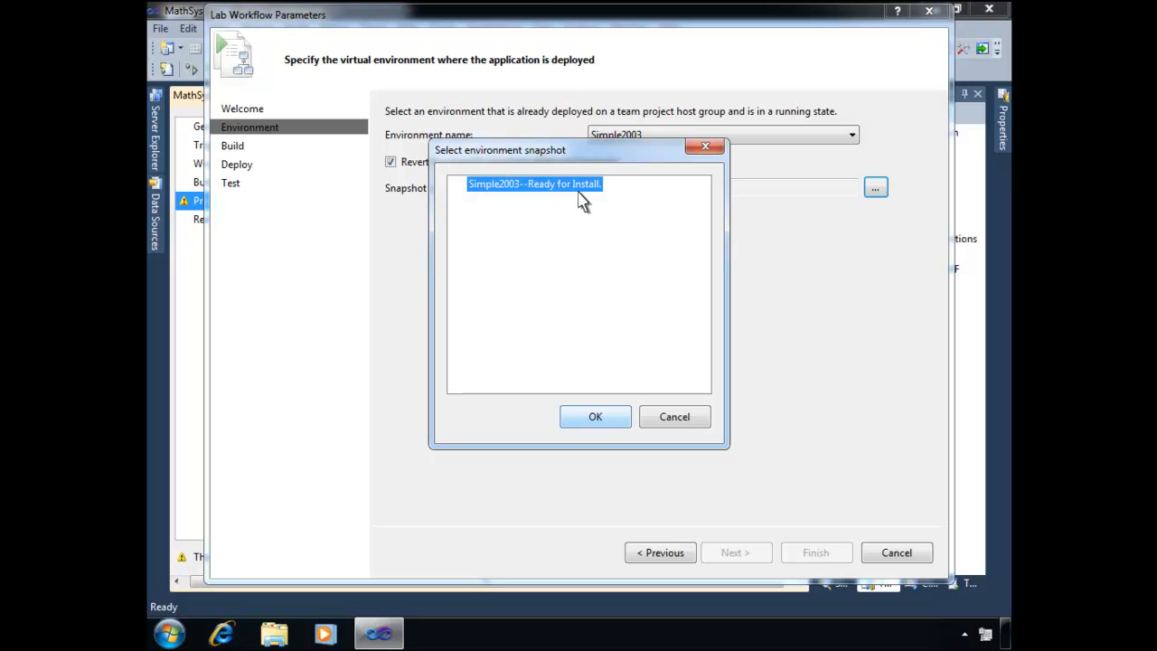
pyautogui.click(596, 420)
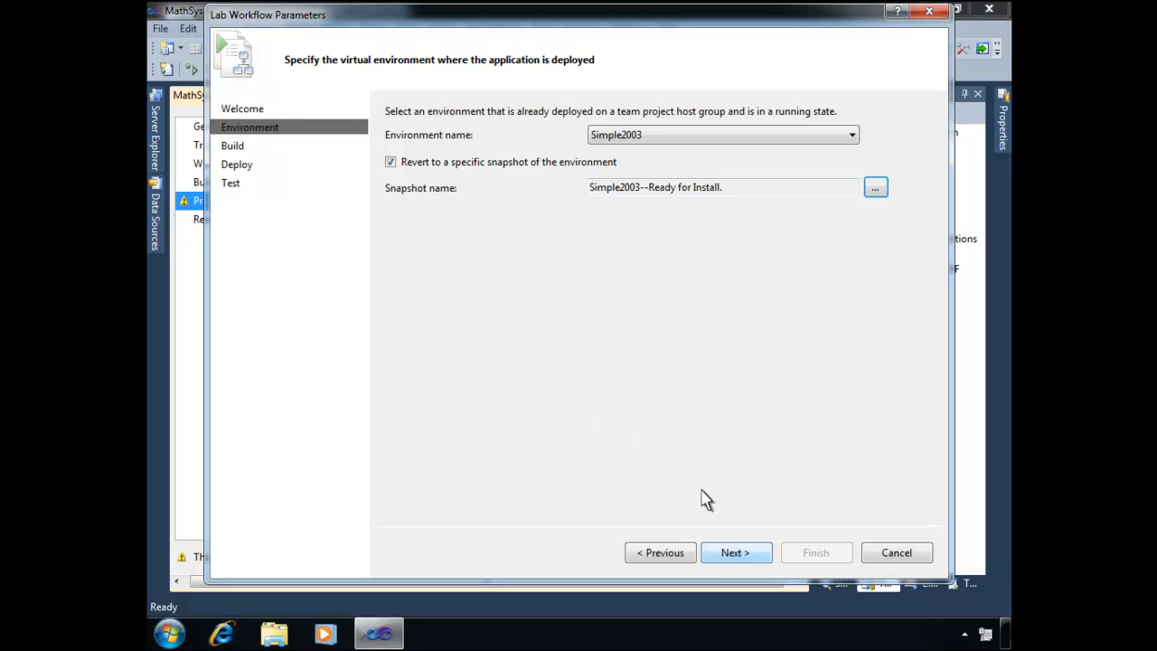
pyautogui.click(736, 559)
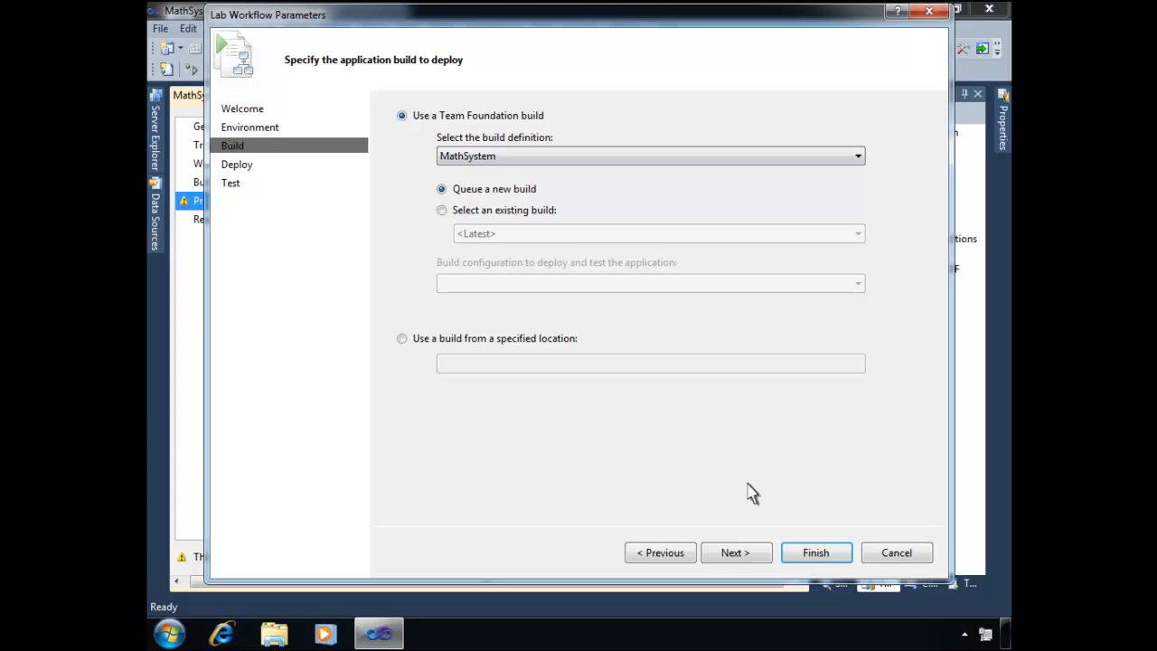
pyautogui.click(749, 563)
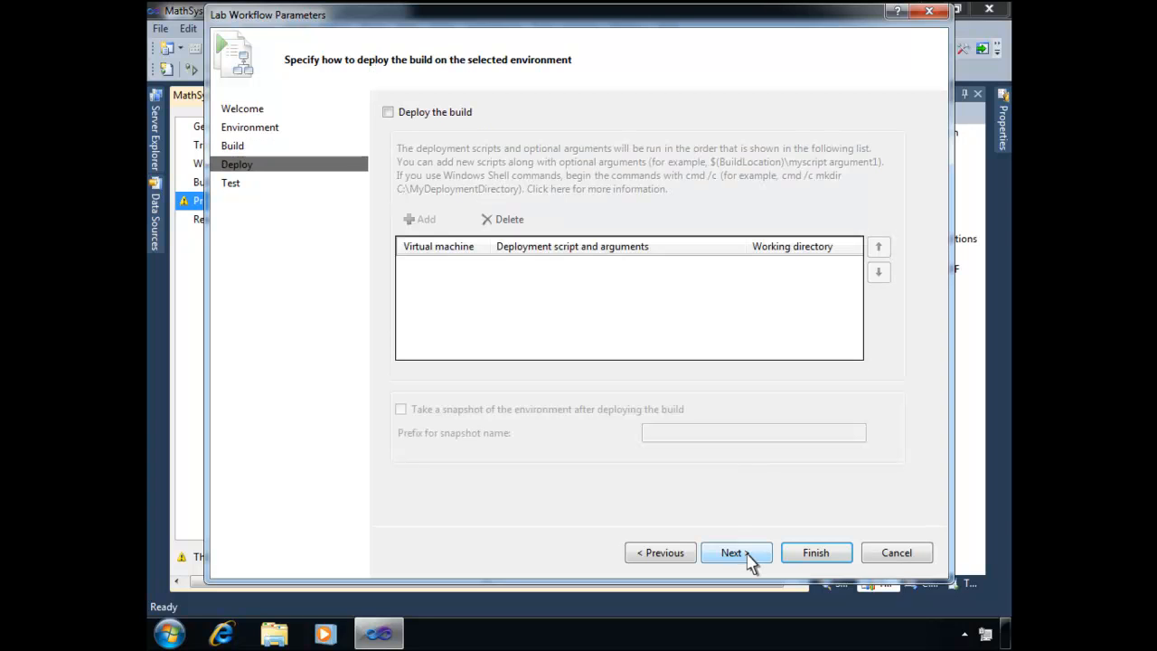
# - Enable build deployment and add the script xcopy "$(BuildLocation)\*.*" C:\App\ /E /C /R /Y for virtual machine S2003
pyautogui.click(388, 113)
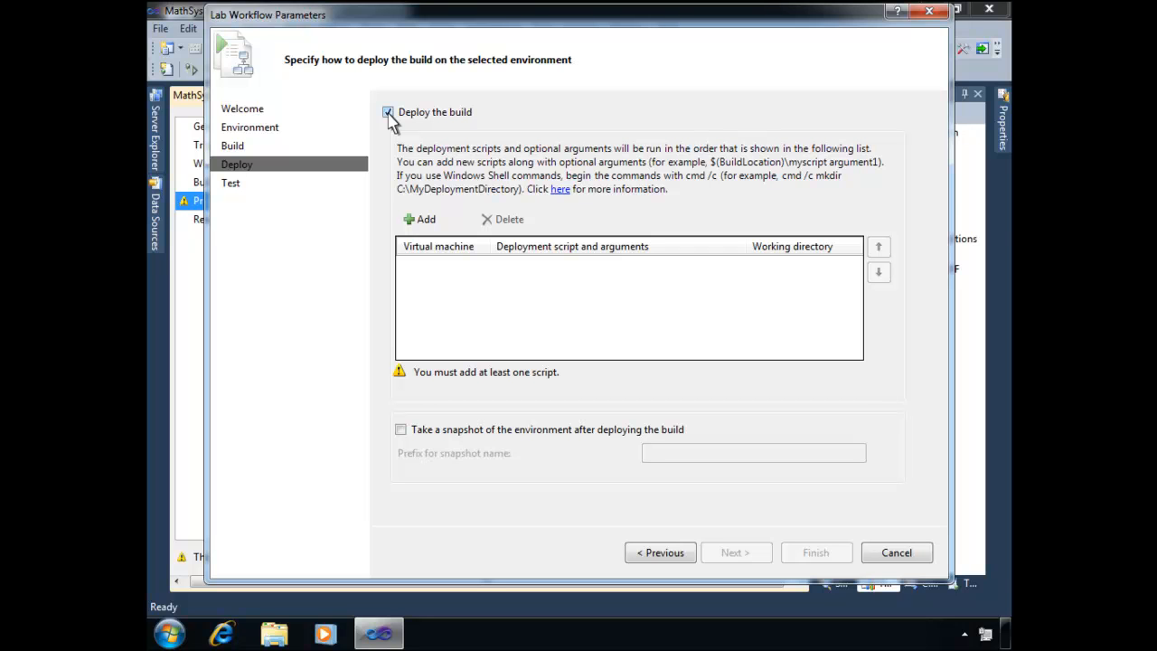
pyautogui.click(425, 220)
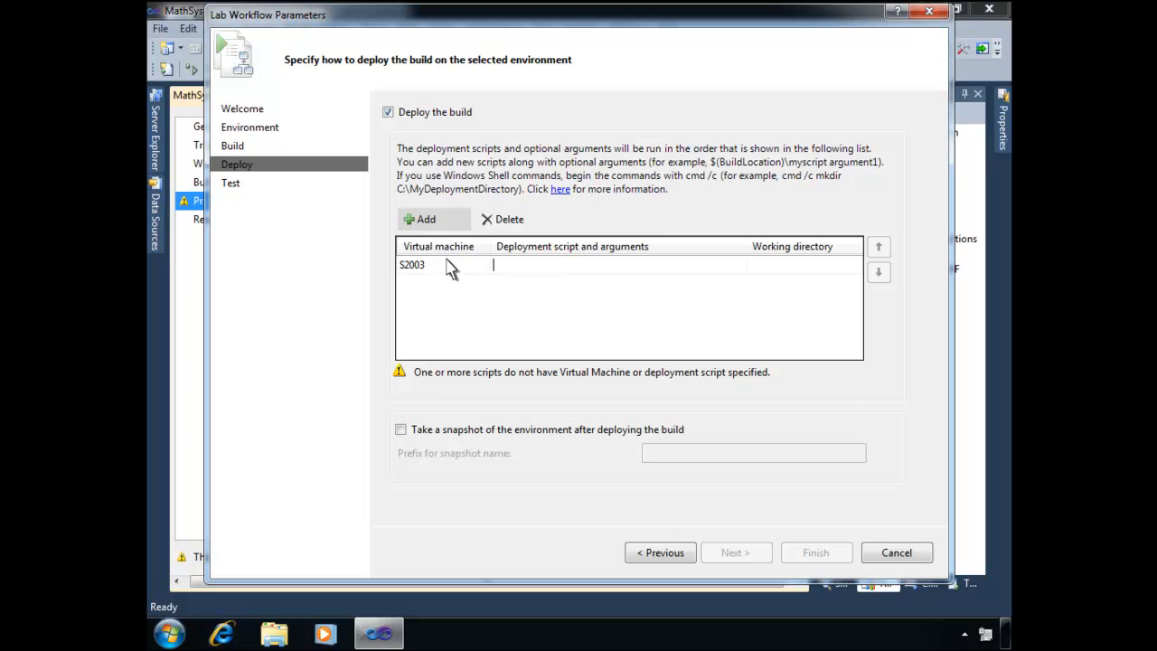
pyautogui.write('xcopy "$(BuildLocation)\\*.*" C:\\App\\ /E /C /R /Y')
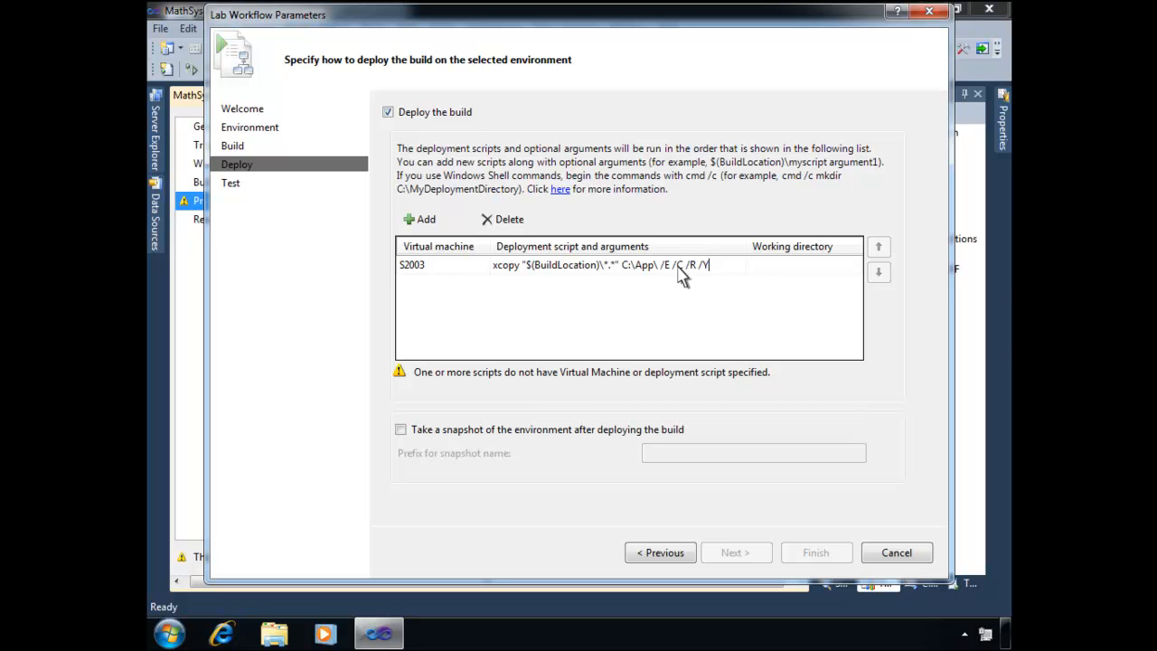
pyautogui.click(791, 269)
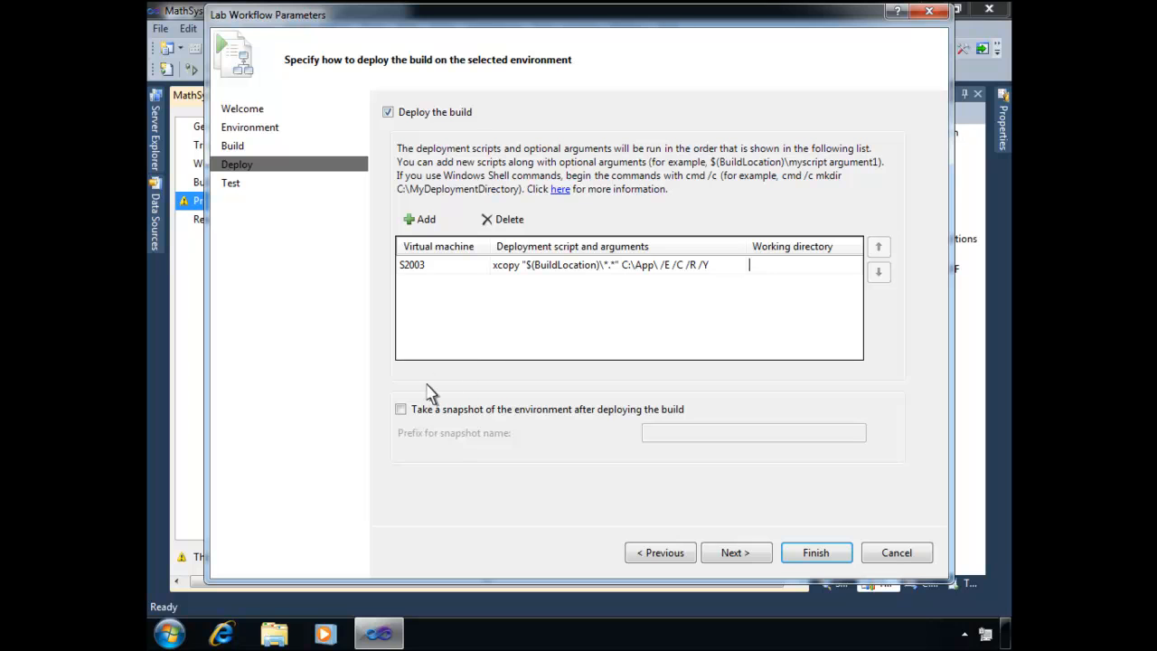
# - Enable taking an environment snapshot after deployment, with the name prefix MathSystem-Deployed
pyautogui.click(400, 409)
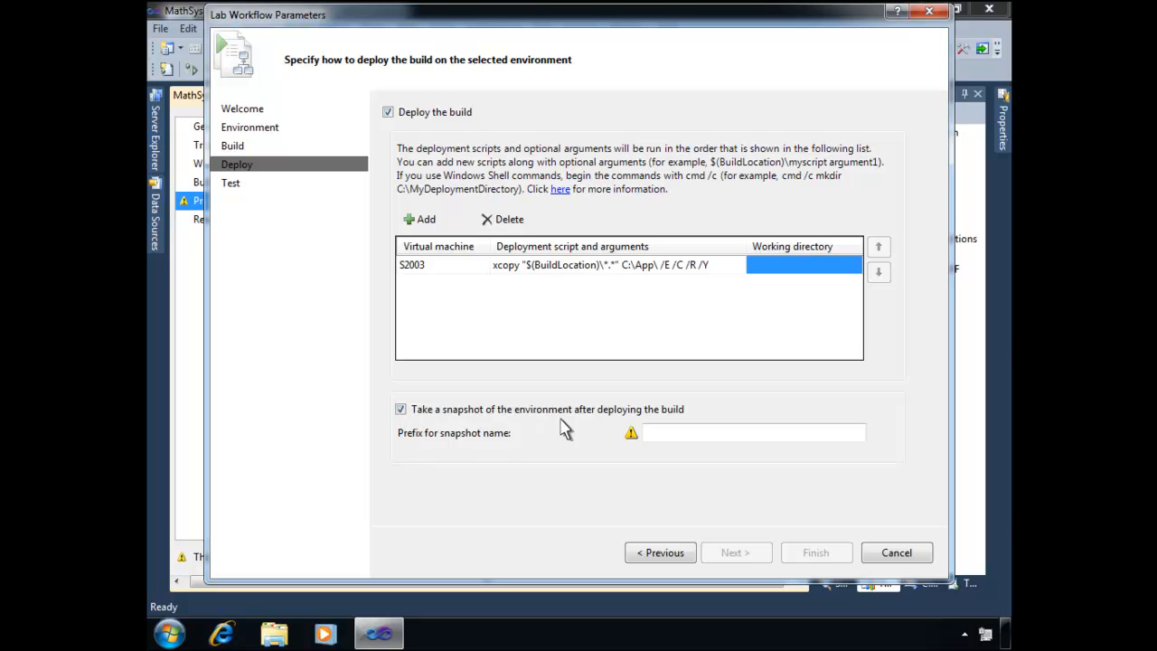
pyautogui.click(661, 435)
pyautogui.write('MathSystem-Deployed')
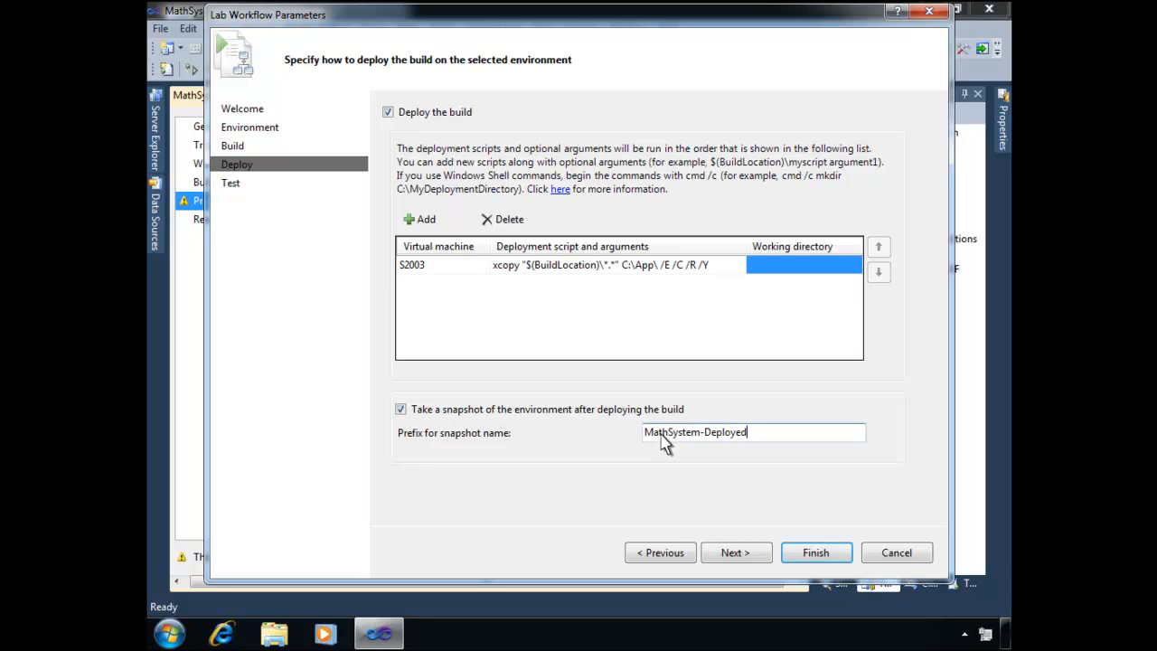
pyautogui.click(734, 553)
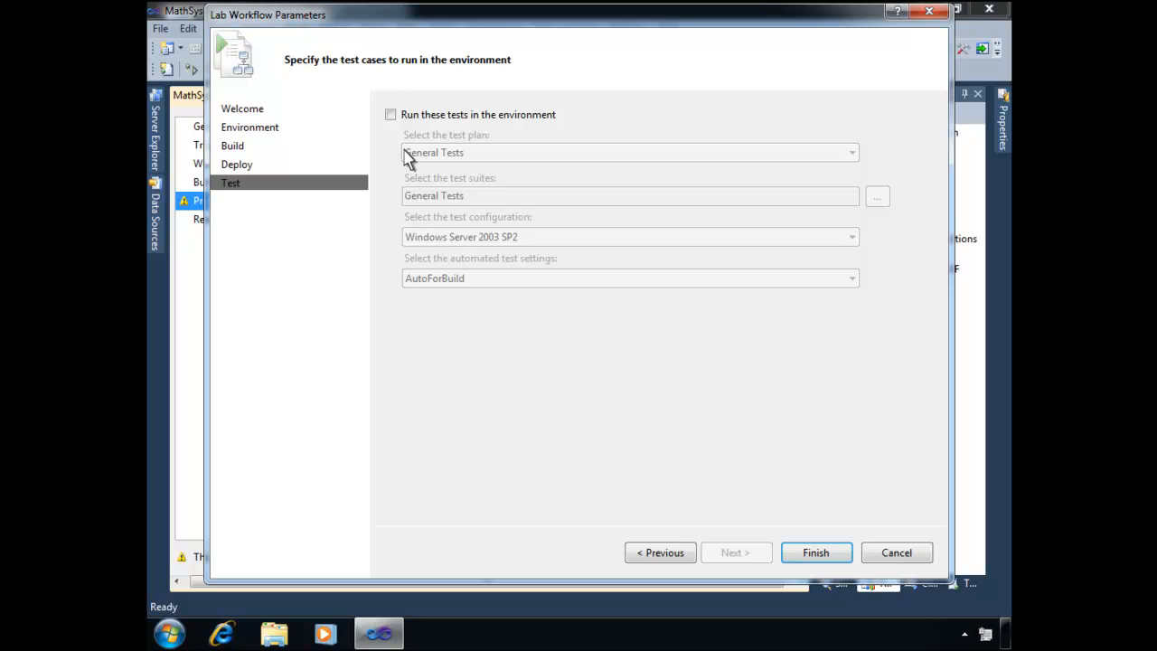
# - Enable tests in the environment using only the Automated suite of the General Tests plan, and save the build definition
pyautogui.click(391, 115)
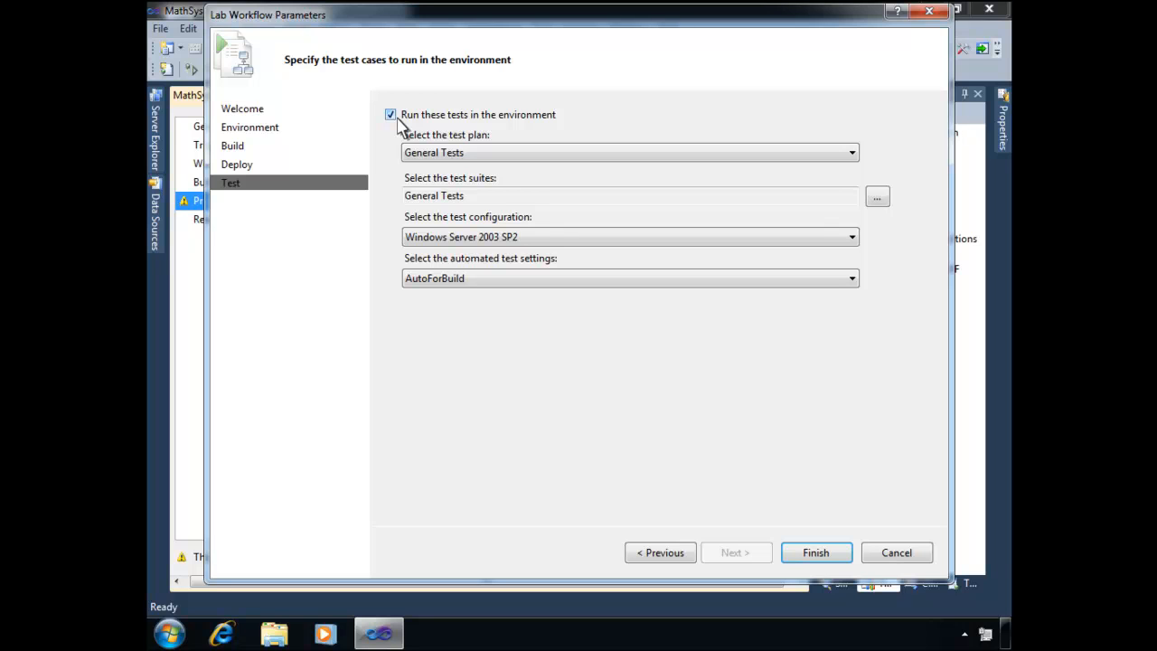
pyautogui.click(877, 197)
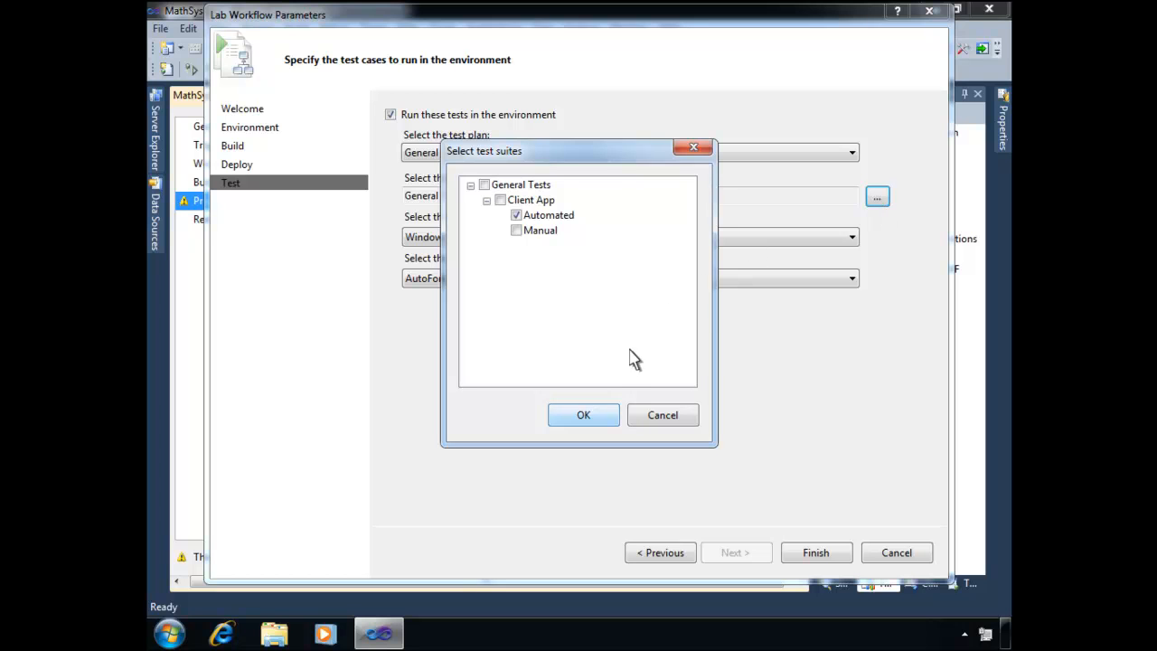
pyautogui.click(598, 420)
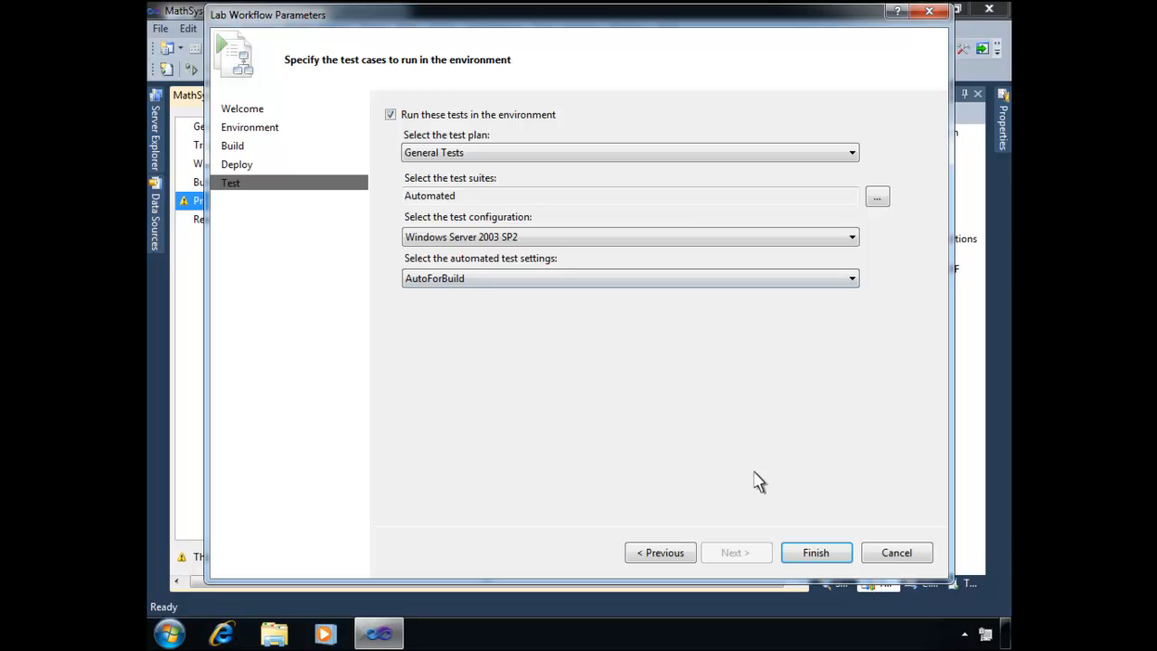
pyautogui.click(817, 553)
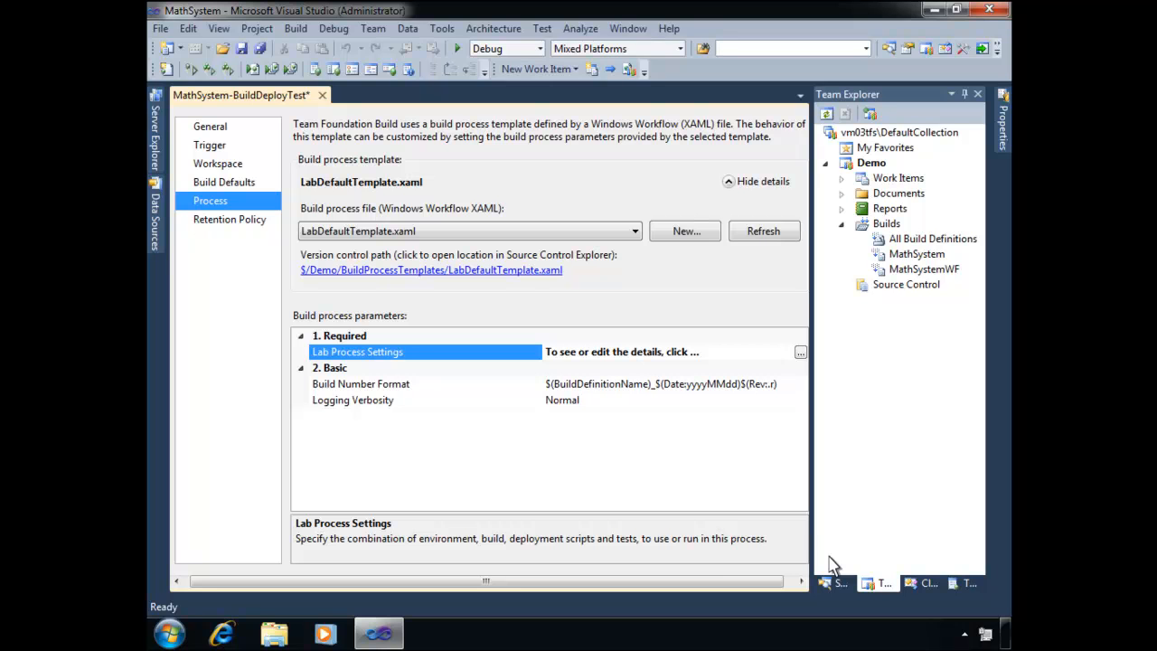
pyautogui.click(244, 51)
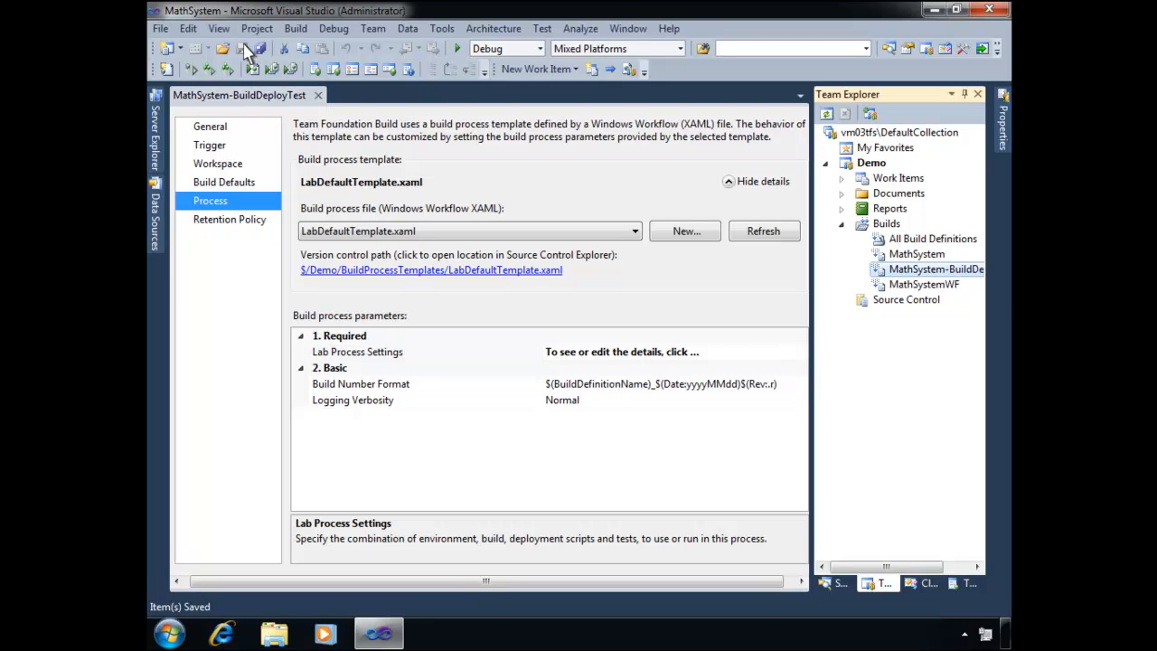